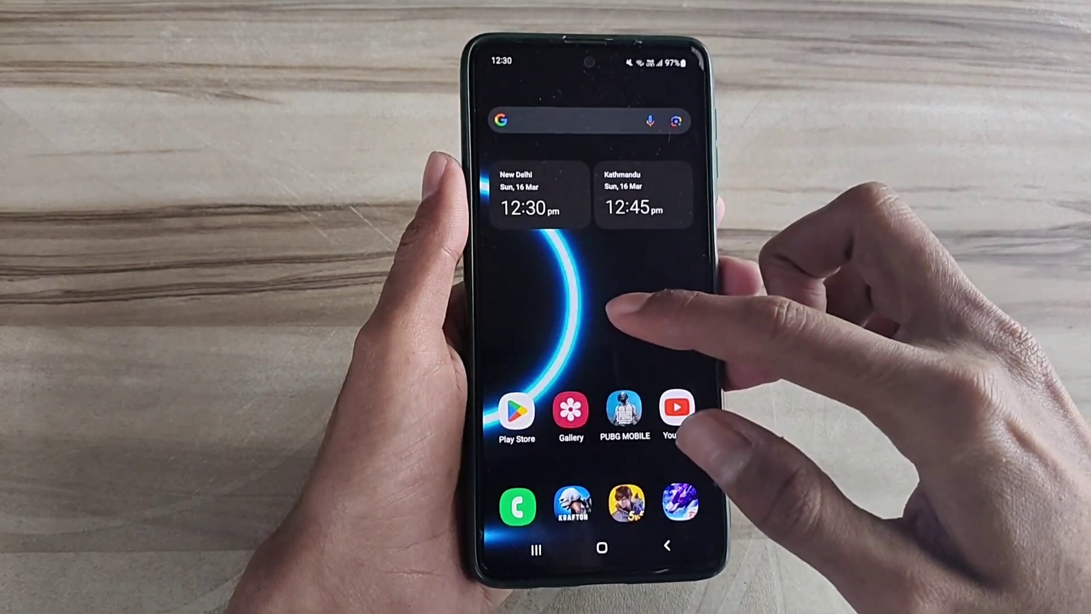
Extract 144HZ+144FPS.zip in Download, producing 144Hz+144FPS.apk and Refresh Rate.apk
left_click_drag(647, 342, 647, 213)
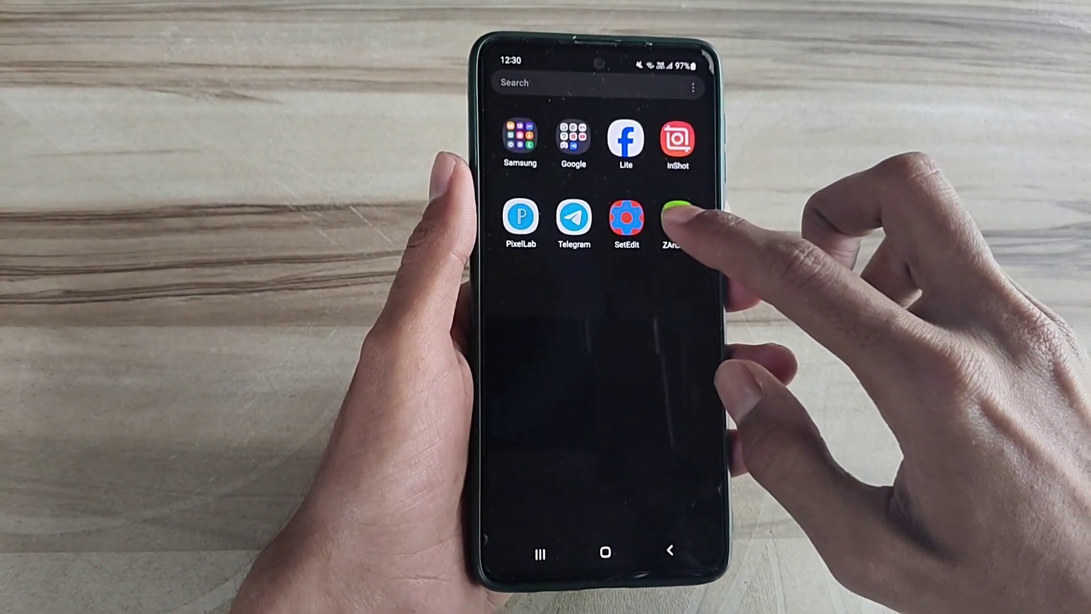
left_click(679, 217)
scroll(657, 341, "down", 2)
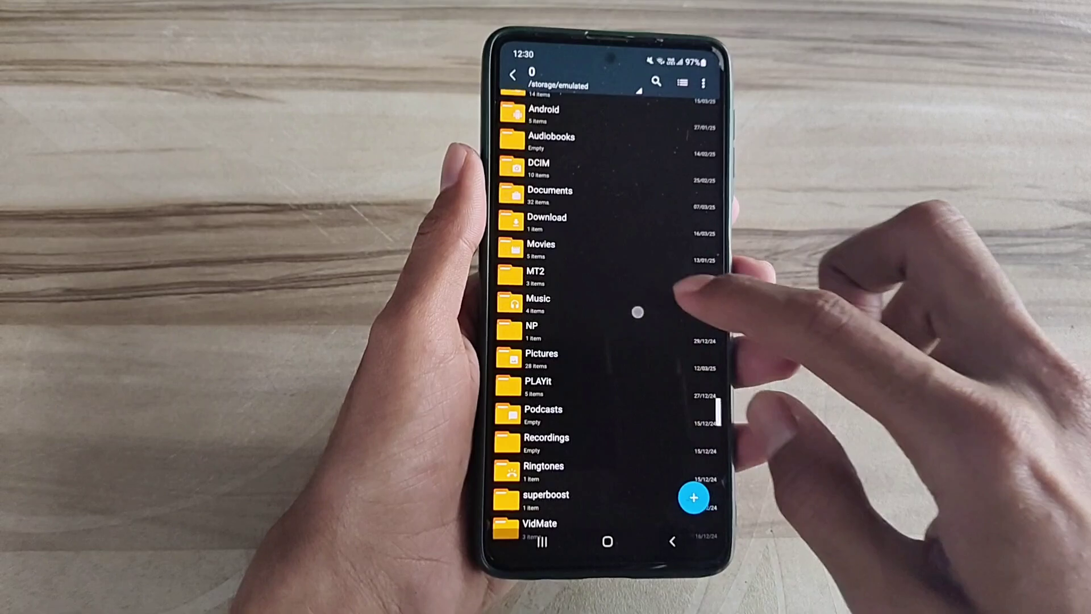
scroll(657, 358, "up", 1)
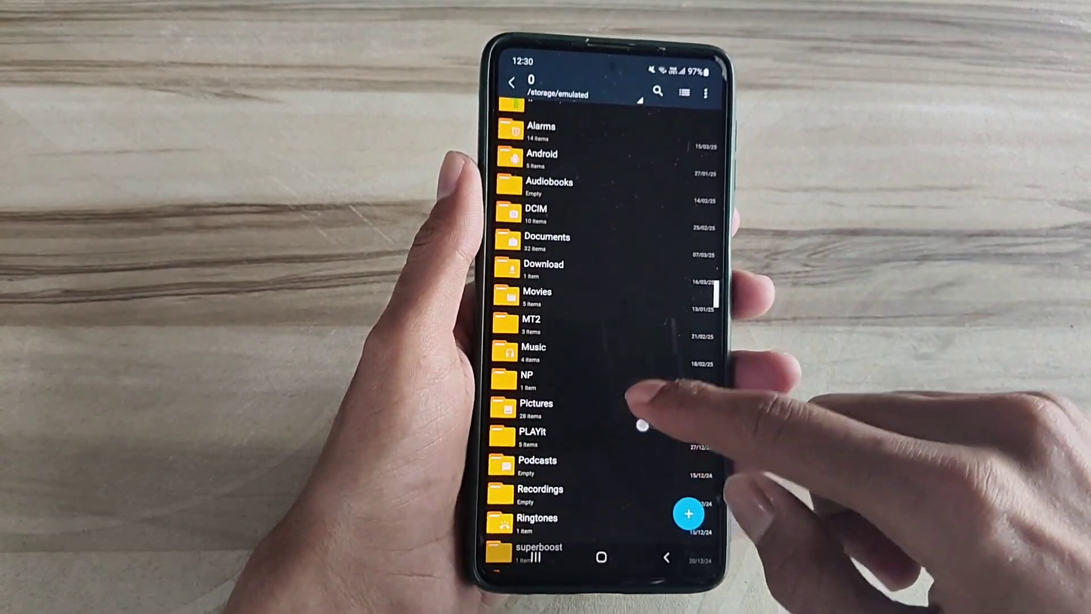
left_click(610, 272)
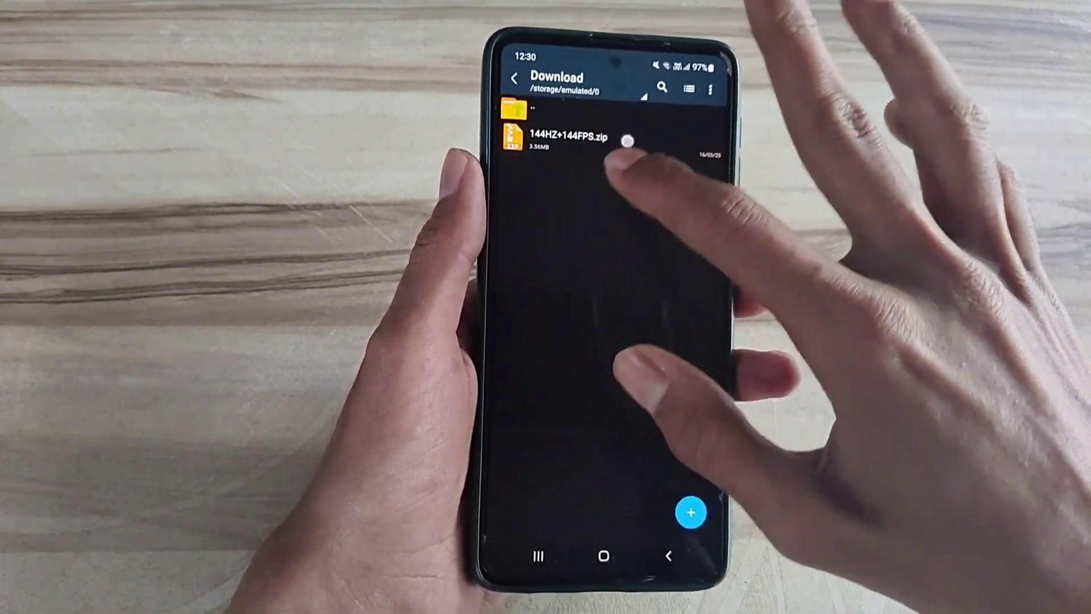
left_click(643, 153)
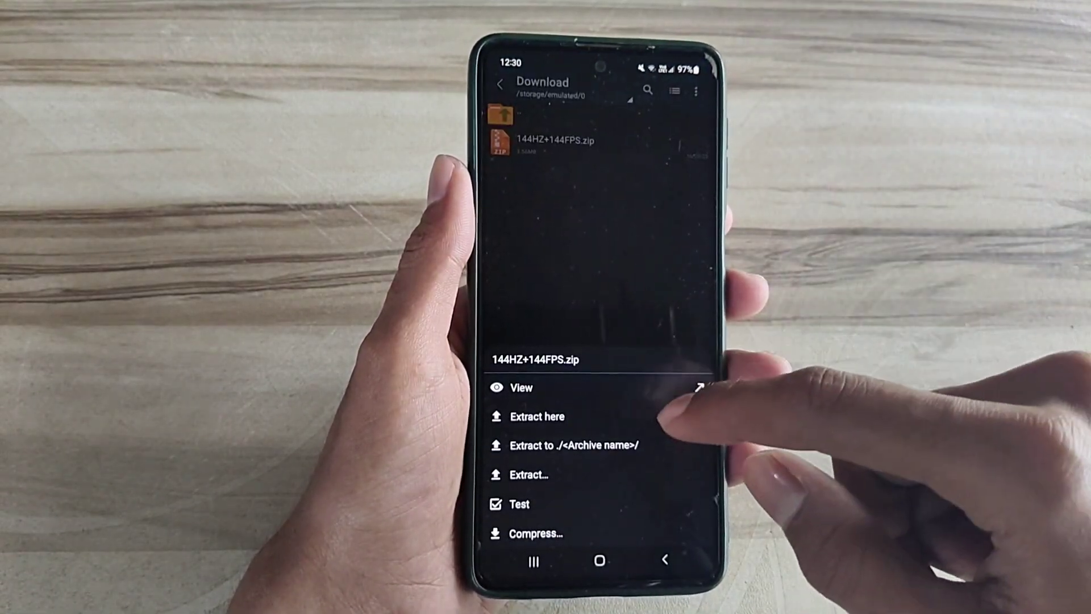
left_click(615, 416)
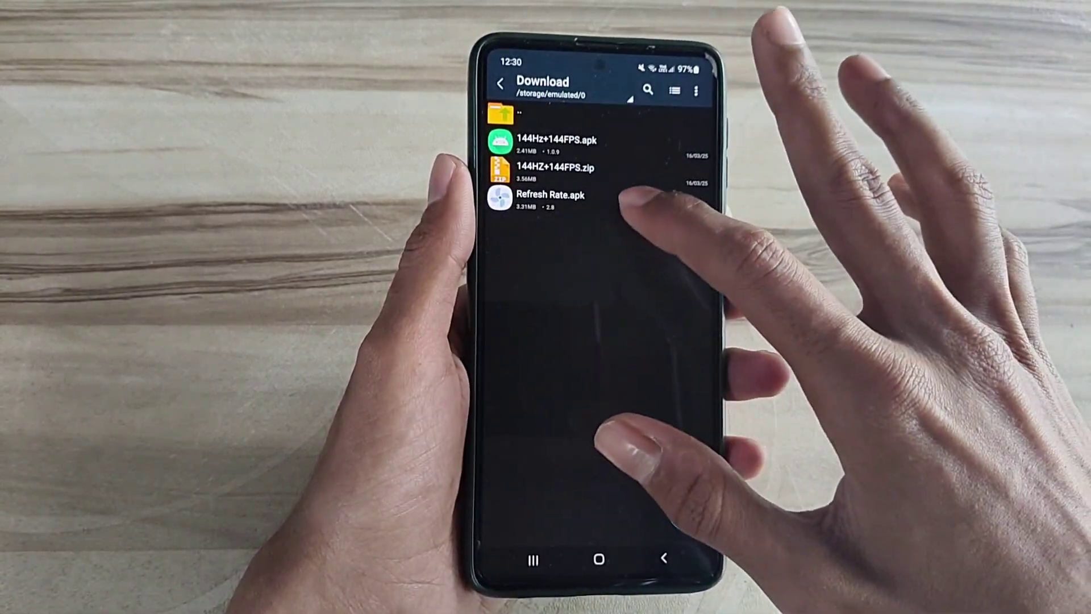
Install the Sam Helper app from Refresh Rate.apk and dismiss the completion notice
left_click(597, 195)
left_click(618, 344)
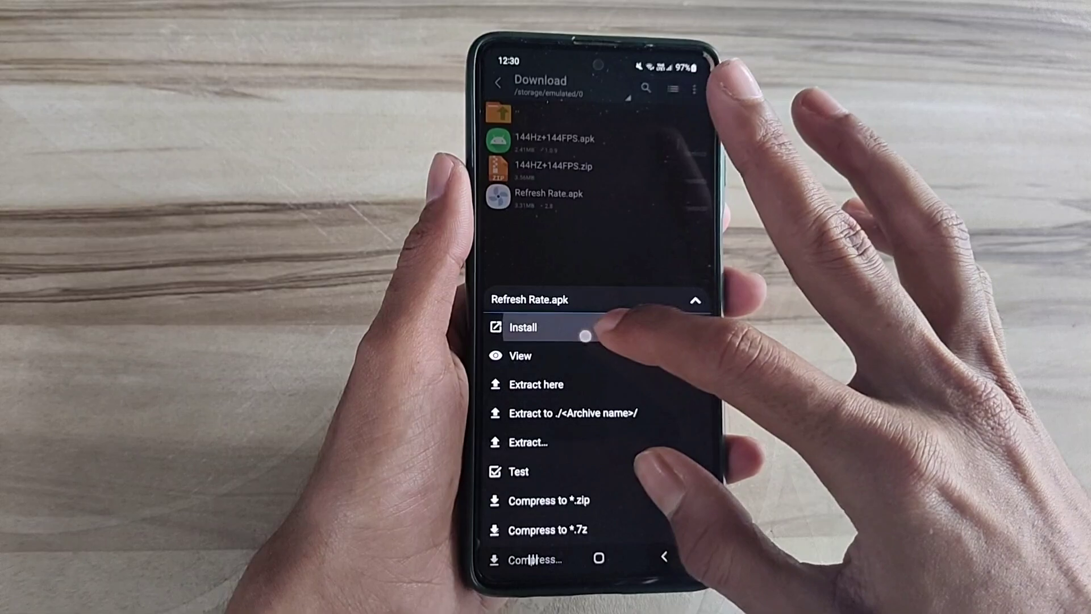
left_click(645, 323)
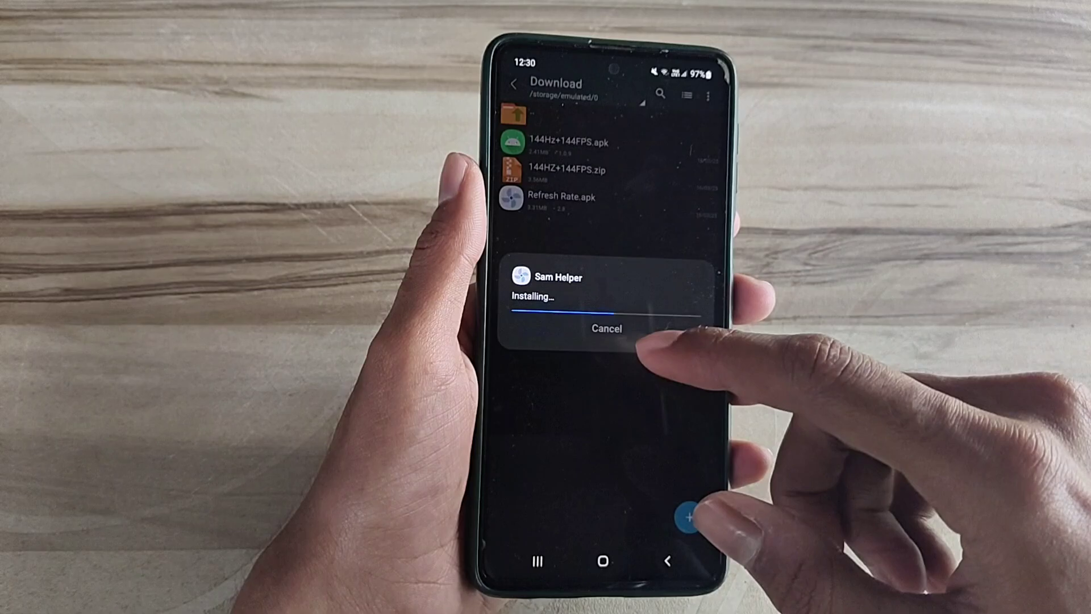
left_click(559, 328)
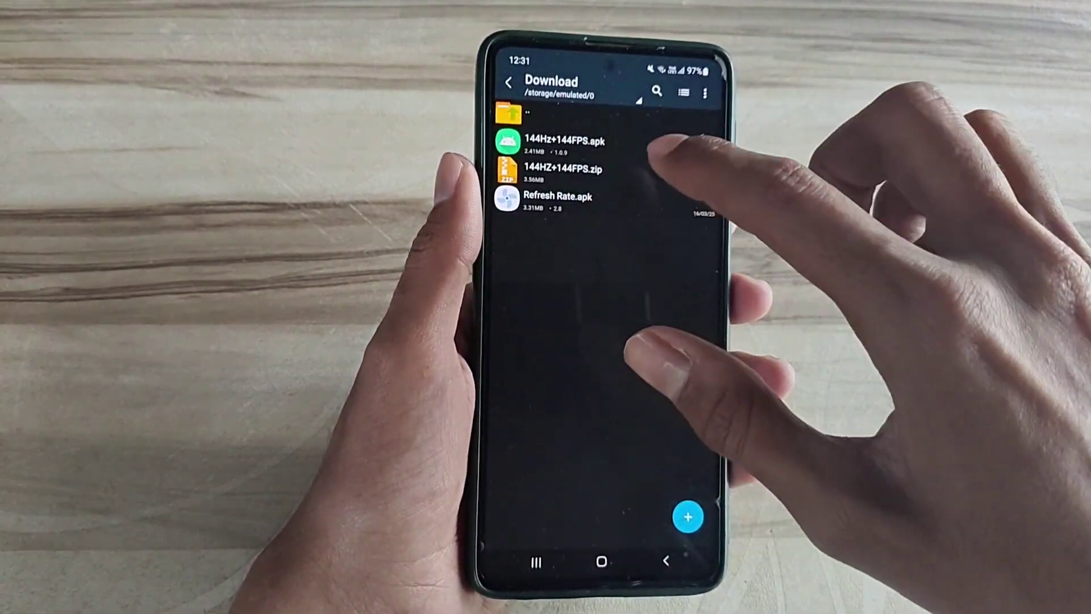
Install the 144HZ + 144FPS app from 144Hz+144FPS.apk and dismiss the completion notice
left_click(627, 141)
left_click(691, 323)
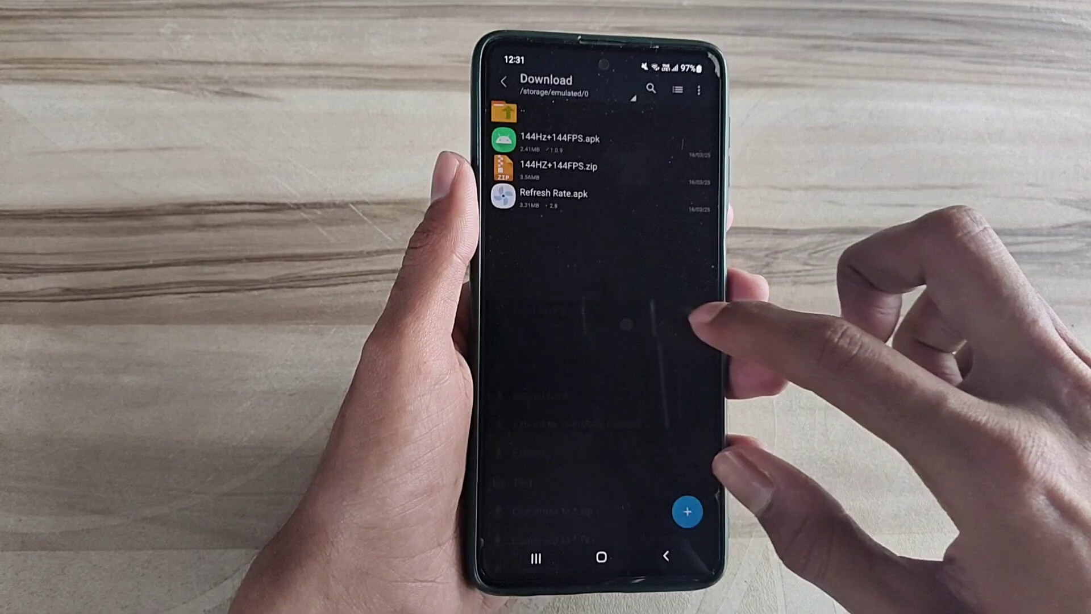
left_click(649, 325)
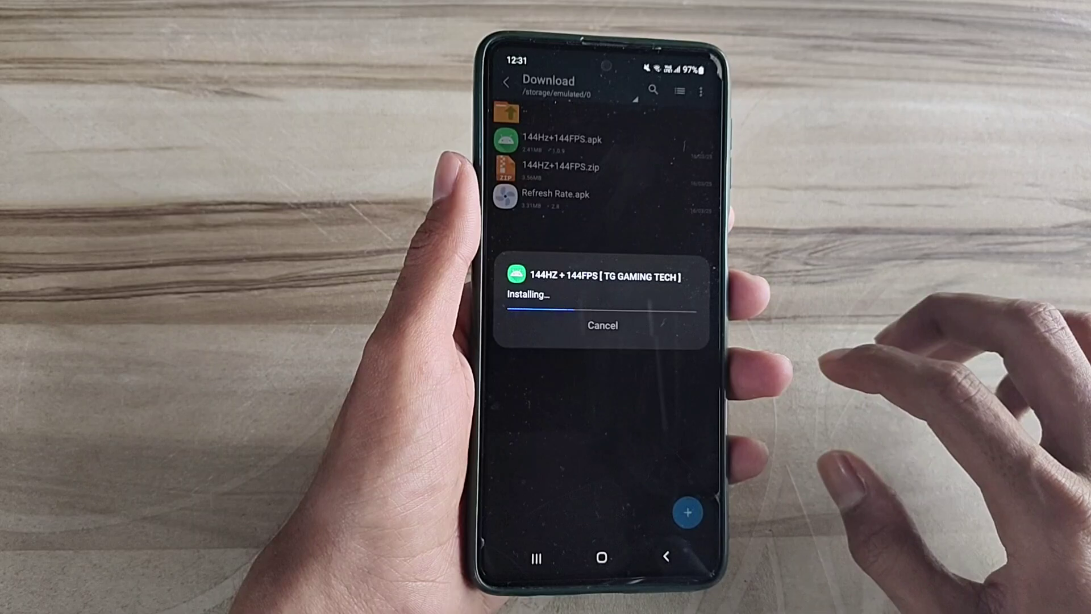
left_click(561, 325)
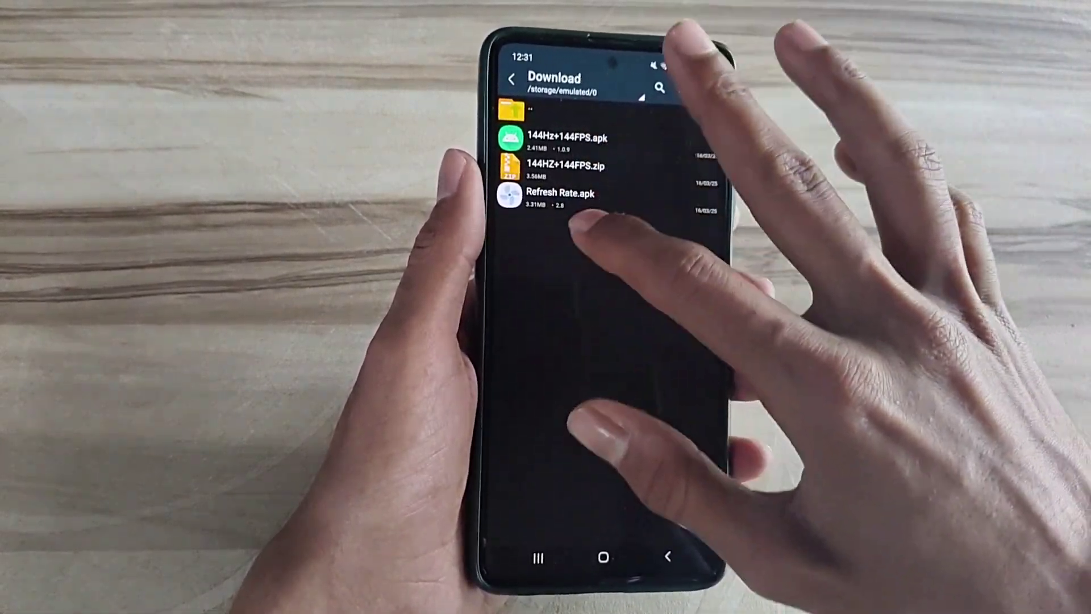
Leave ZArchiver, return home and bring up the app drawer
left_click(589, 107)
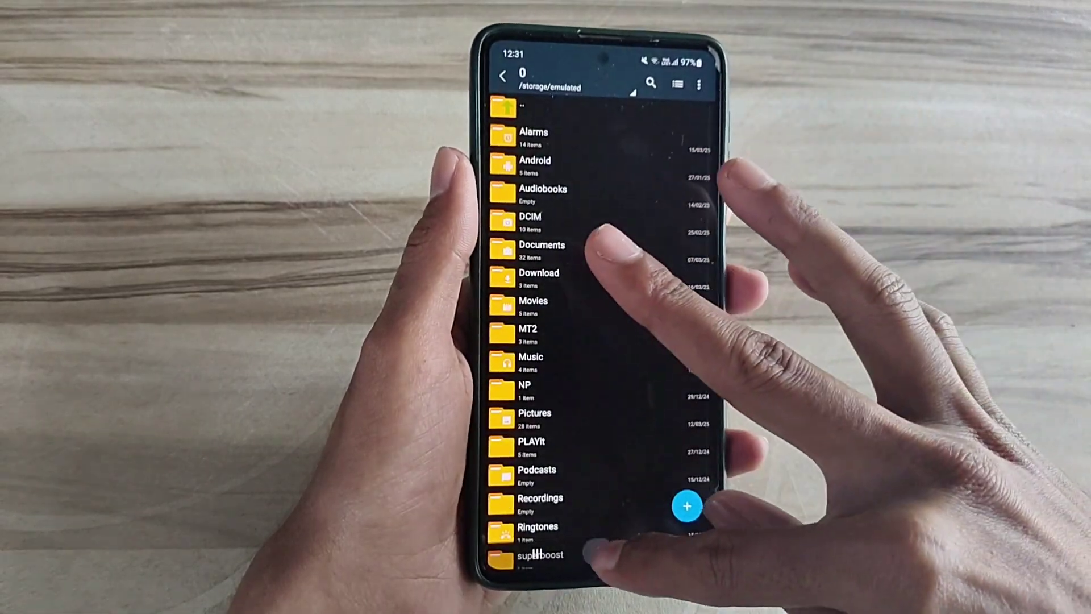
left_click(602, 556)
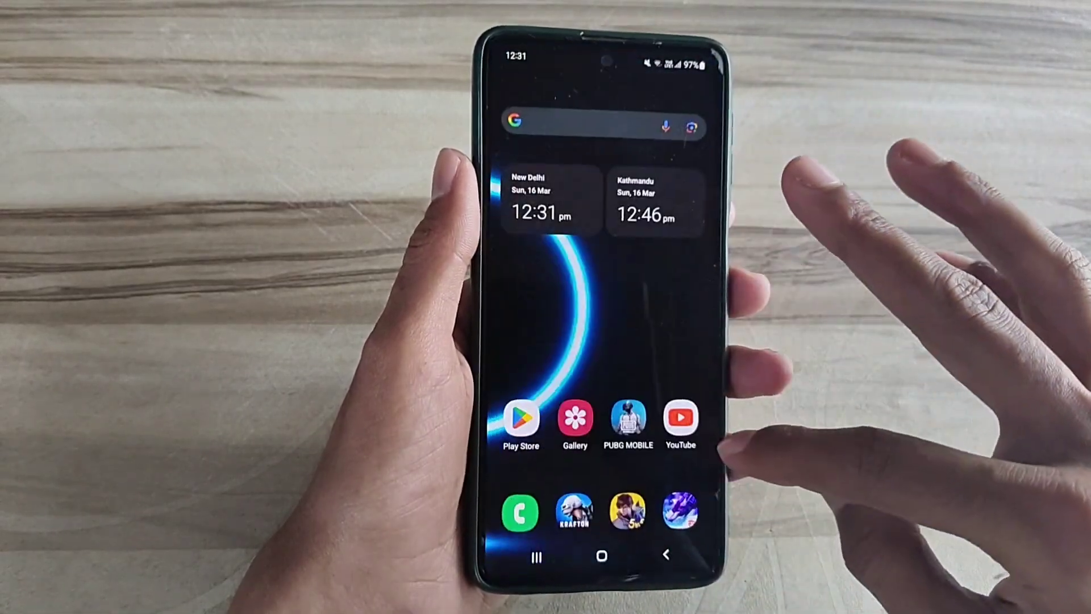
left_click_drag(657, 367, 686, 256)
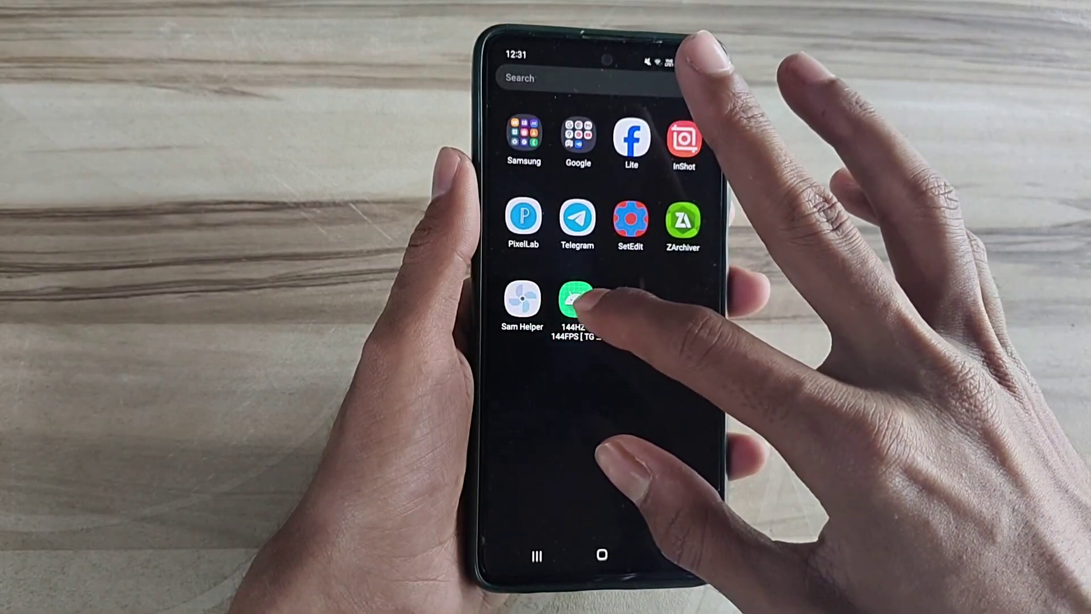
Launch the 144HZ + 144FPS app and set the default screen refresh rate to 60 Hz
left_click(574, 297)
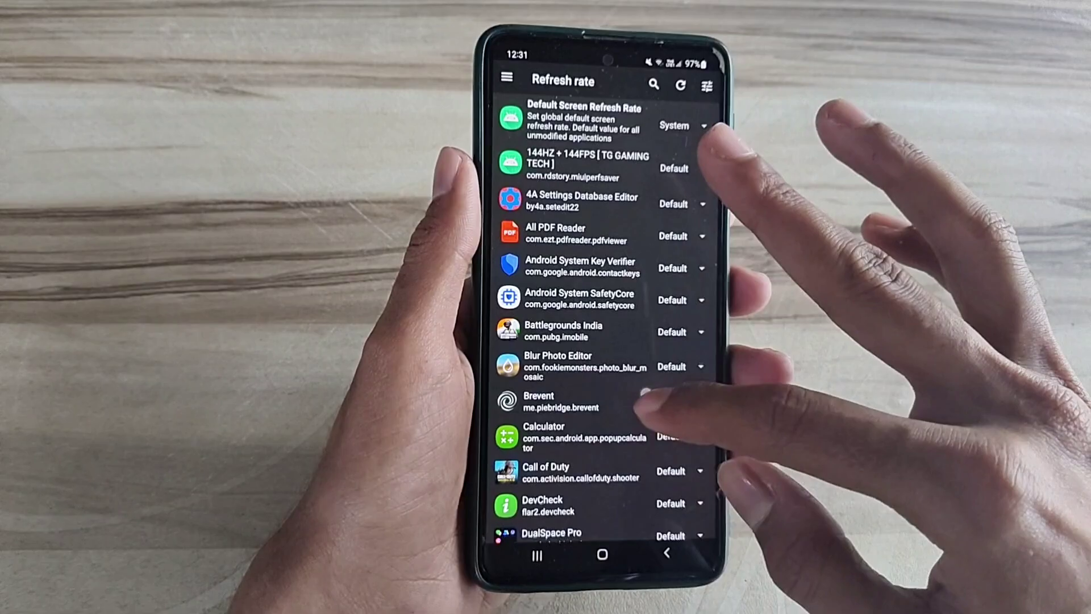
scroll(673, 342, "down", 5)
scroll(674, 340, "up", 5)
scroll(651, 365, "down", 10)
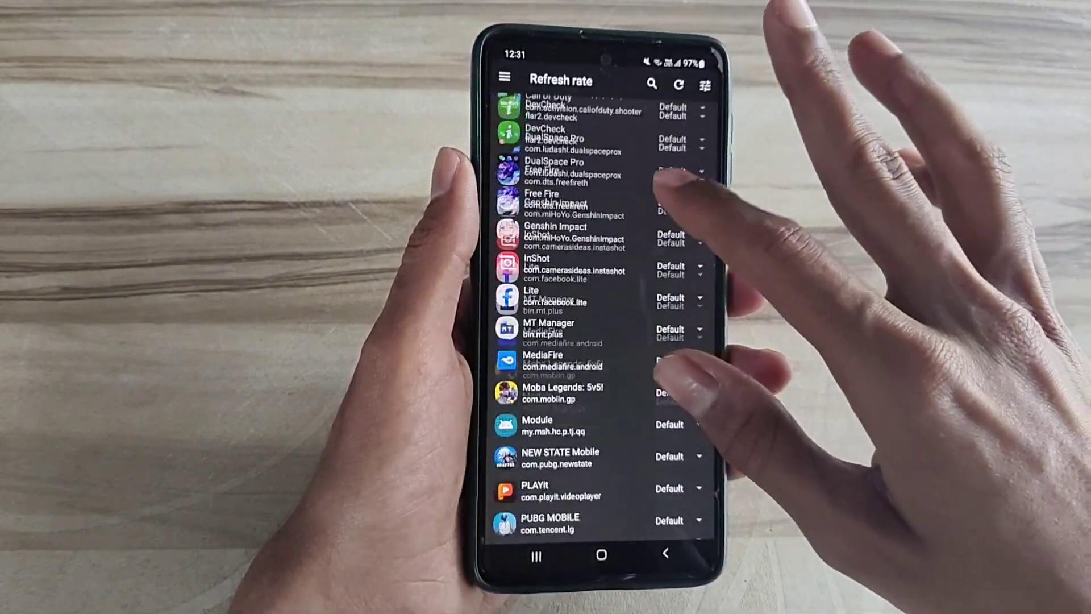
scroll(651, 364, "up", 10)
scroll(651, 363, "down", 3)
scroll(642, 271, "down", 8)
scroll(641, 270, "up", 10)
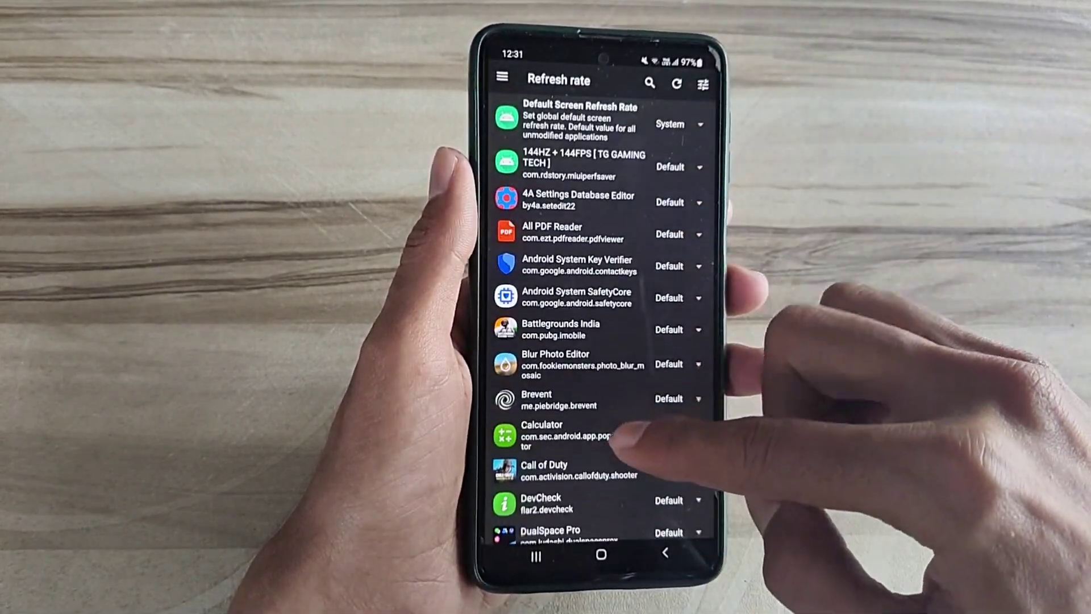
scroll(661, 276, "up", 10)
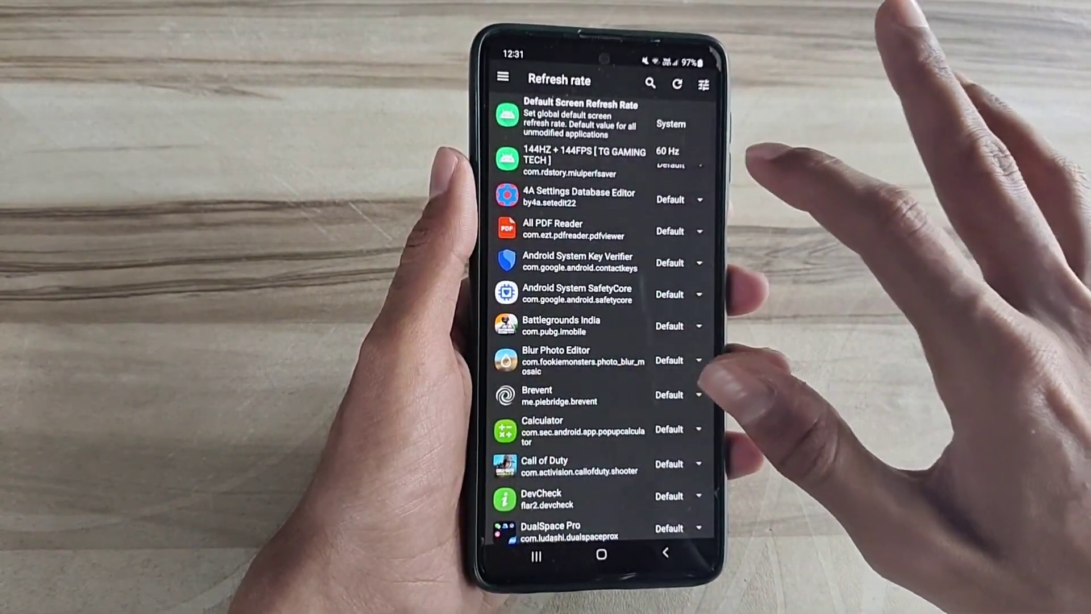
left_click(673, 152)
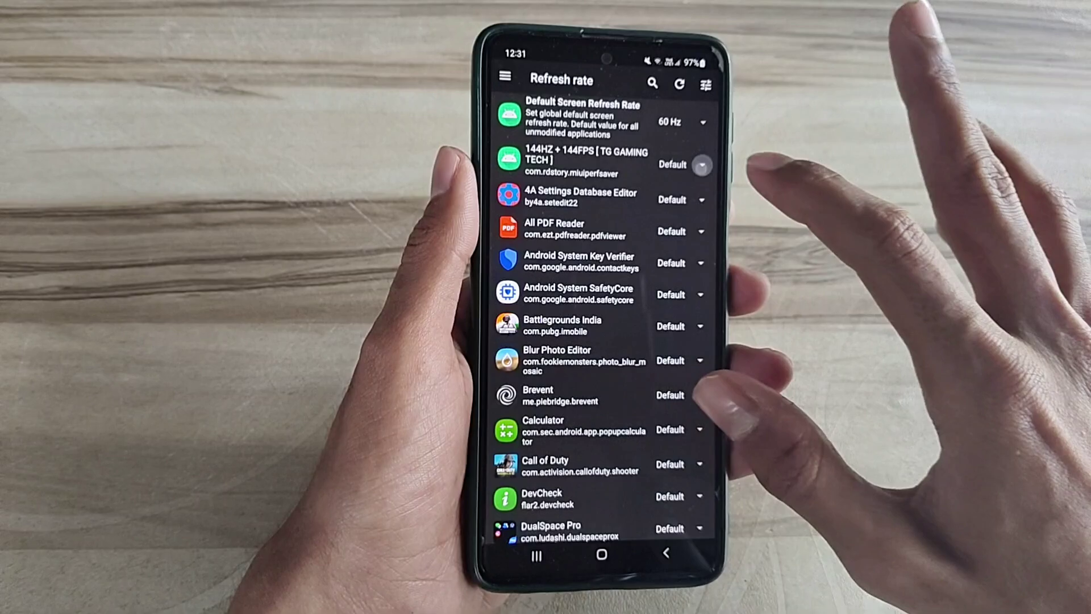
left_click(664, 357)
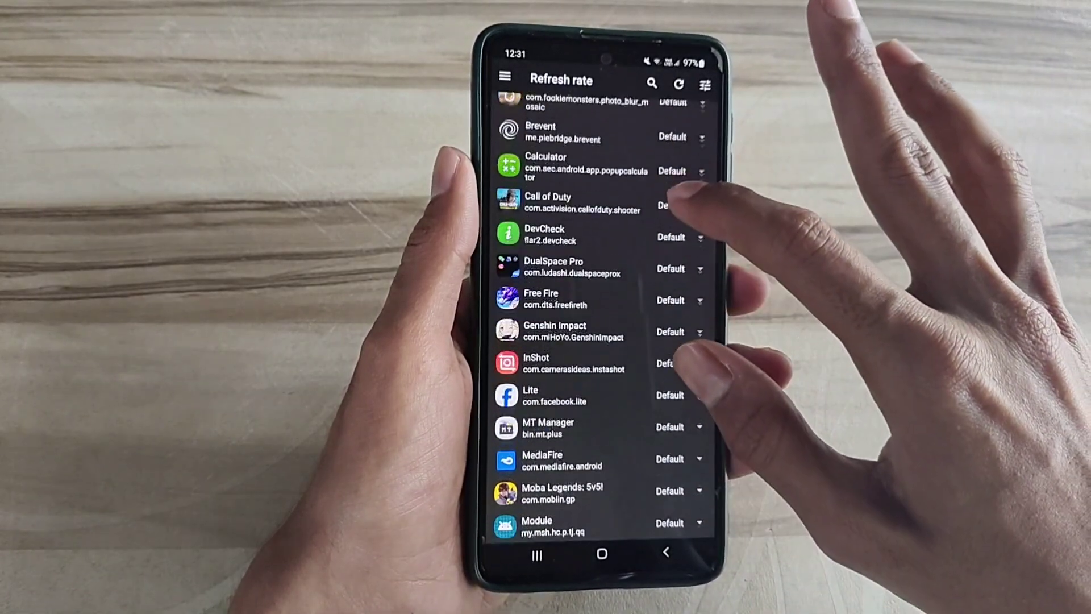
Set Call of Duty, another game and Moba Legends: 5v5! to 60 Hz
left_click(673, 206)
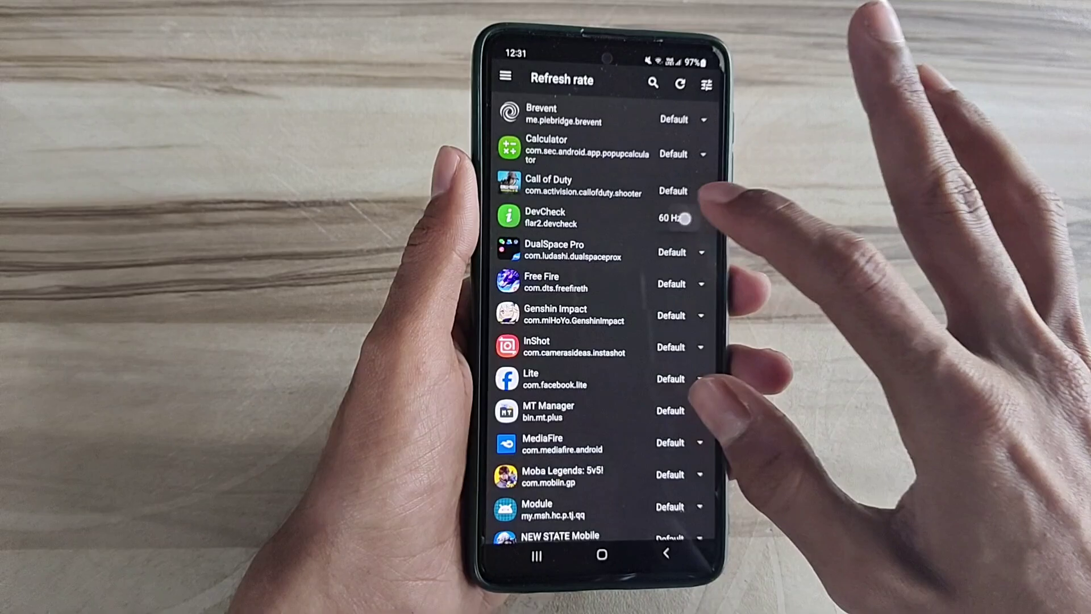
scroll(675, 273, "down", 2)
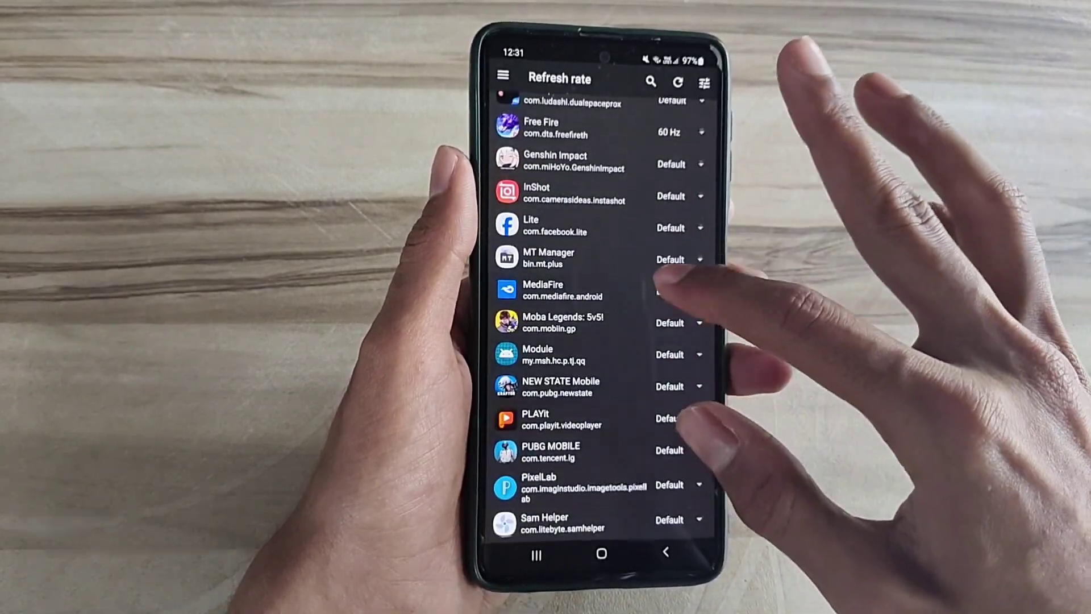
left_click(674, 195)
left_click(674, 195)
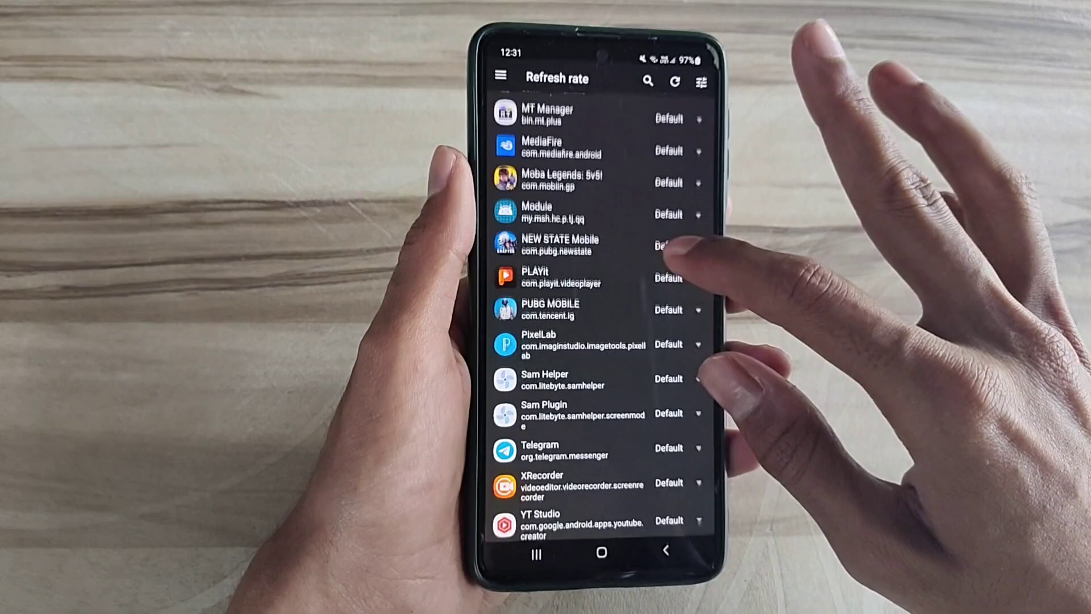
scroll(597, 298, "down", 1)
left_click(669, 165)
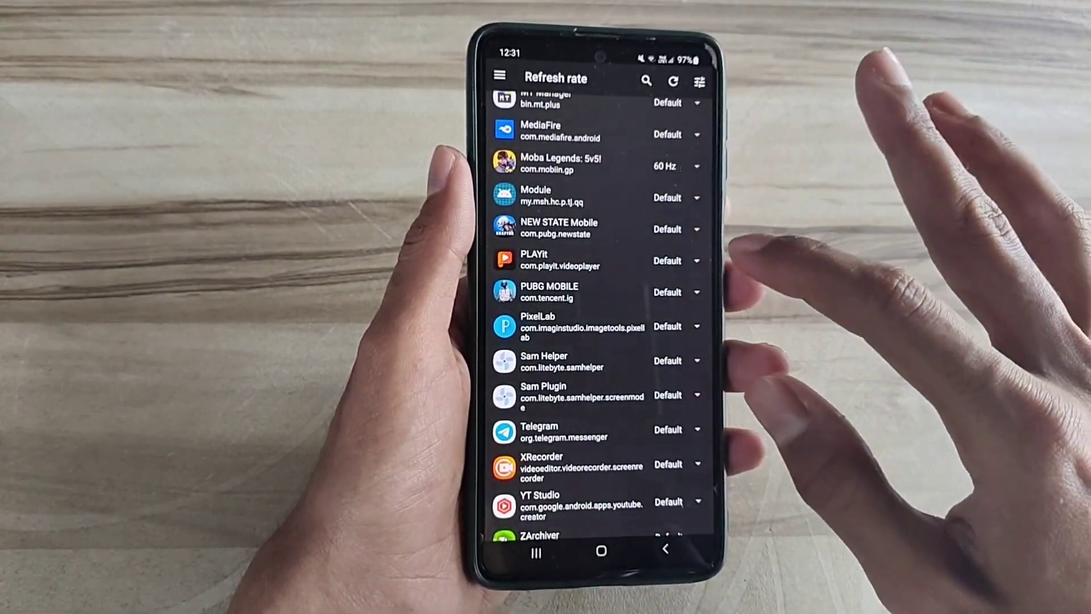